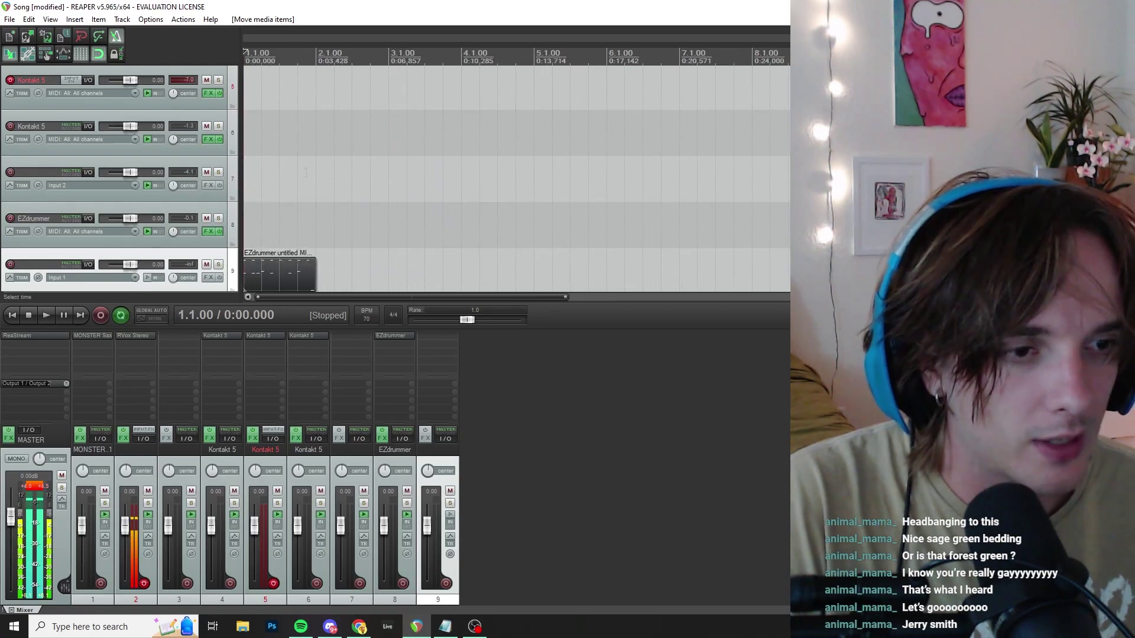
scroll(311, 173, "up", 1)
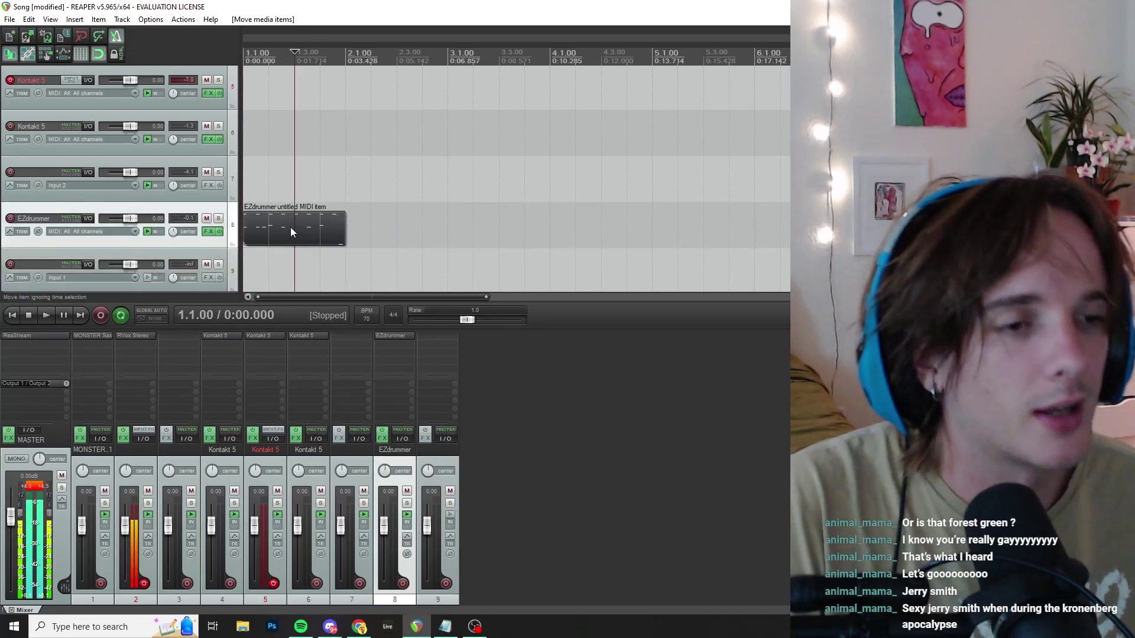
- Open the EZdrummer item in the MIDI editor and play its drum pattern from bar 1
double_click(289, 227)
scroll(255, 235, "up", 2)
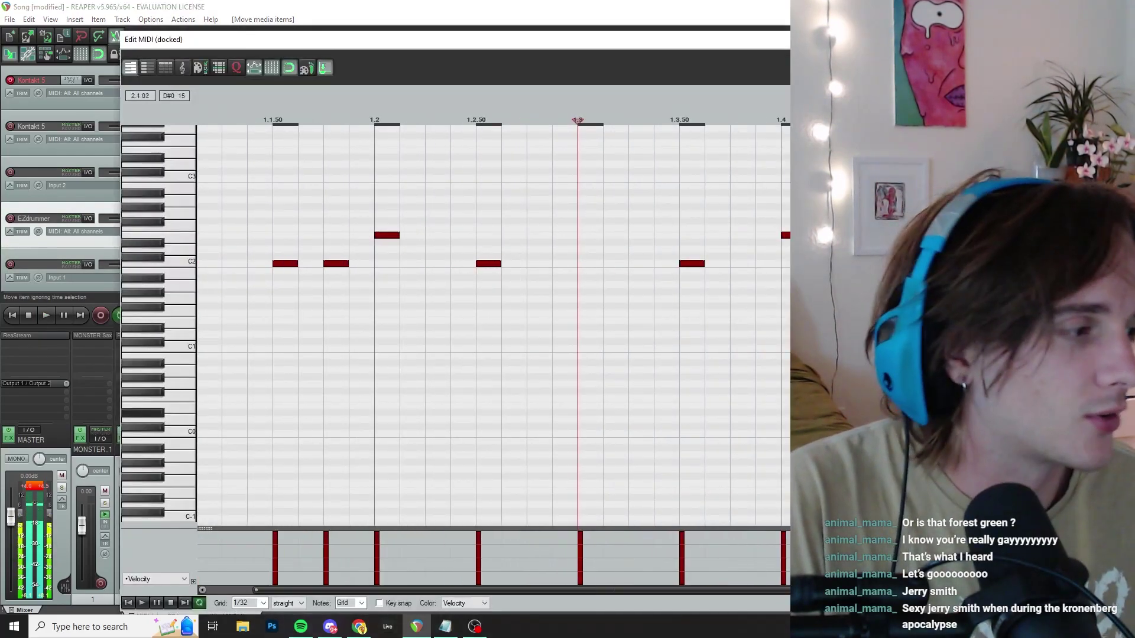
scroll(263, 177, "up", 3)
scroll(228, 134, "down", 2)
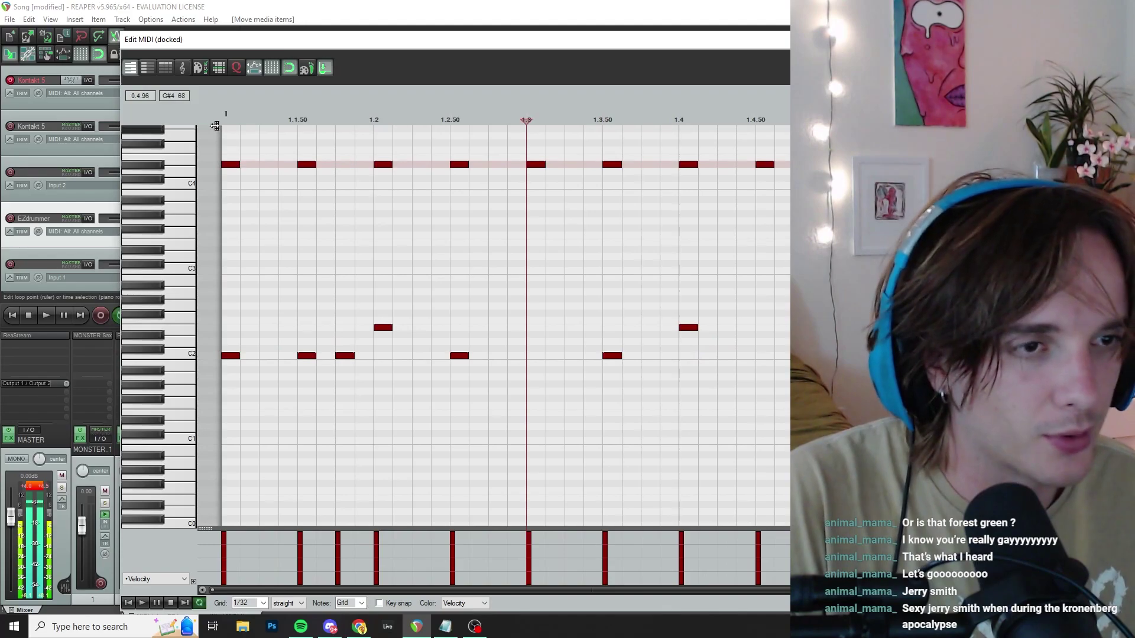
left_click(222, 120)
key("space")
key("space")
left_click_drag(278, 42, 309, 37)
left_click(116, 38)
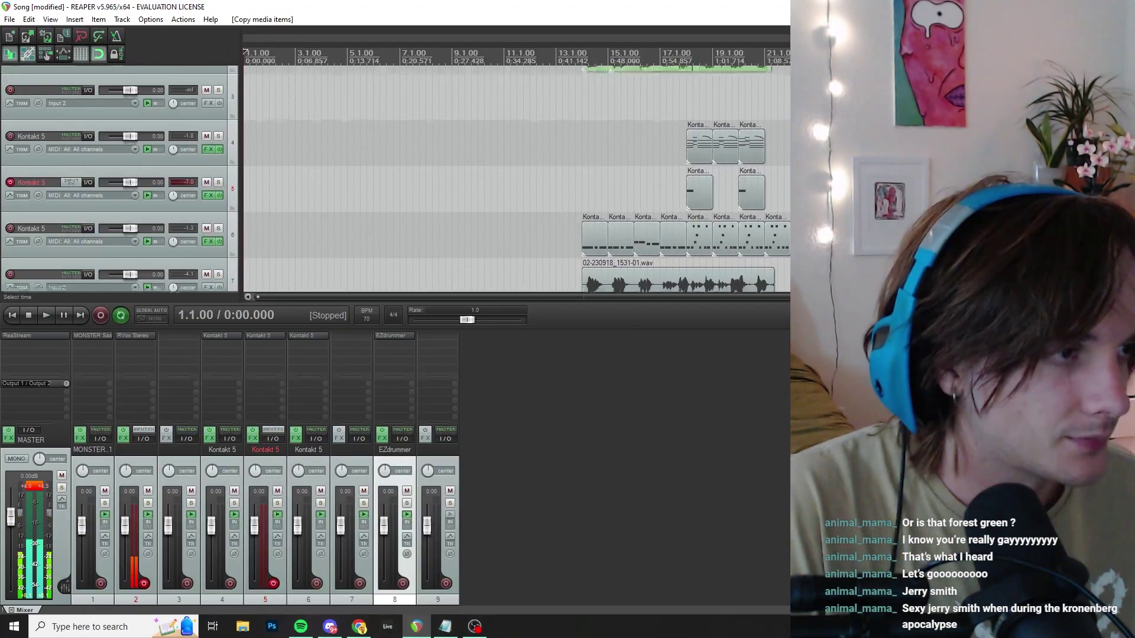
- Drag the MONSTER Sax MIDI loop to bar 1 and play the song from the start
scroll(514, 179, "up", 3)
left_click_drag(595, 106, 255, 106)
key("space")
- Stop the song's playback while reviewing the sax loop in the opening bars
scroll(255, 107, "up", 2)
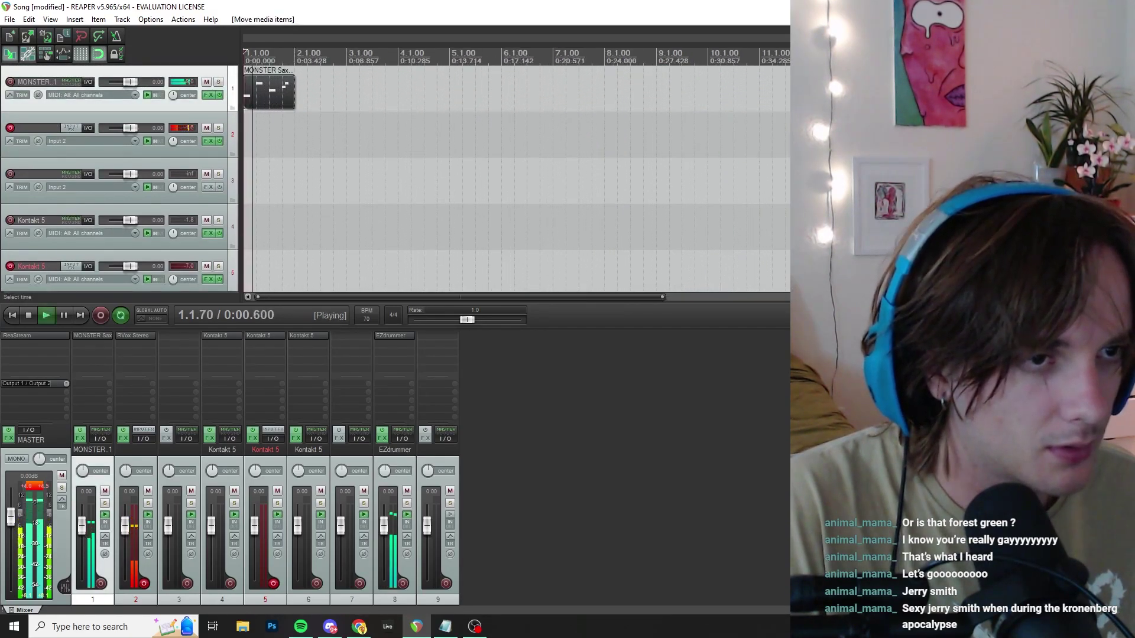
scroll(255, 106, "up", 2)
scroll(514, 178, "down", 3)
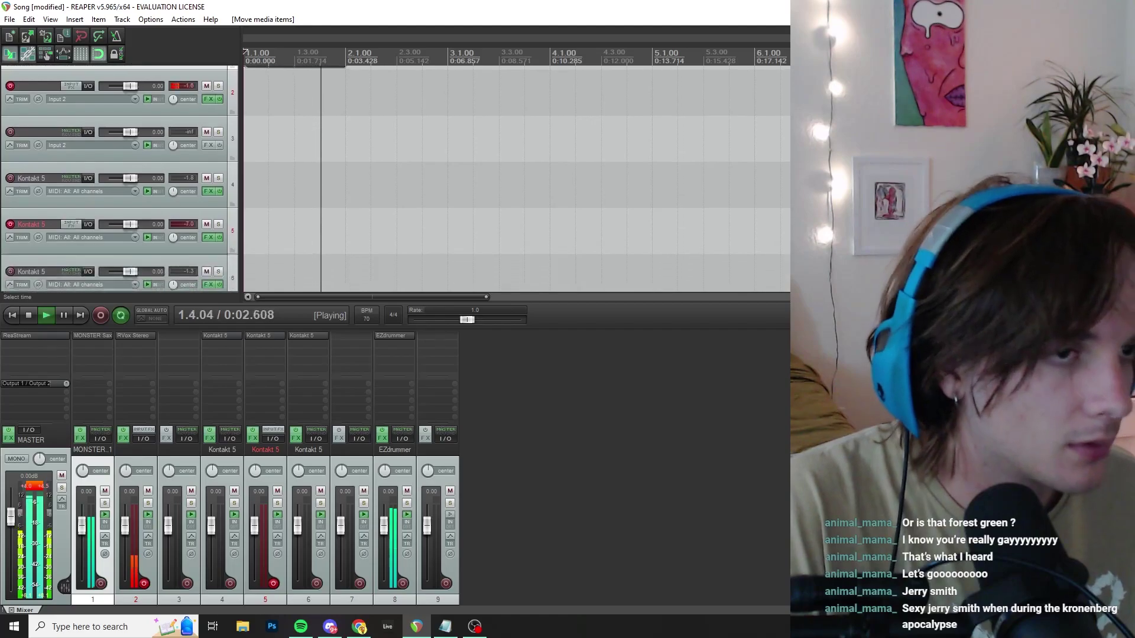
key("space")
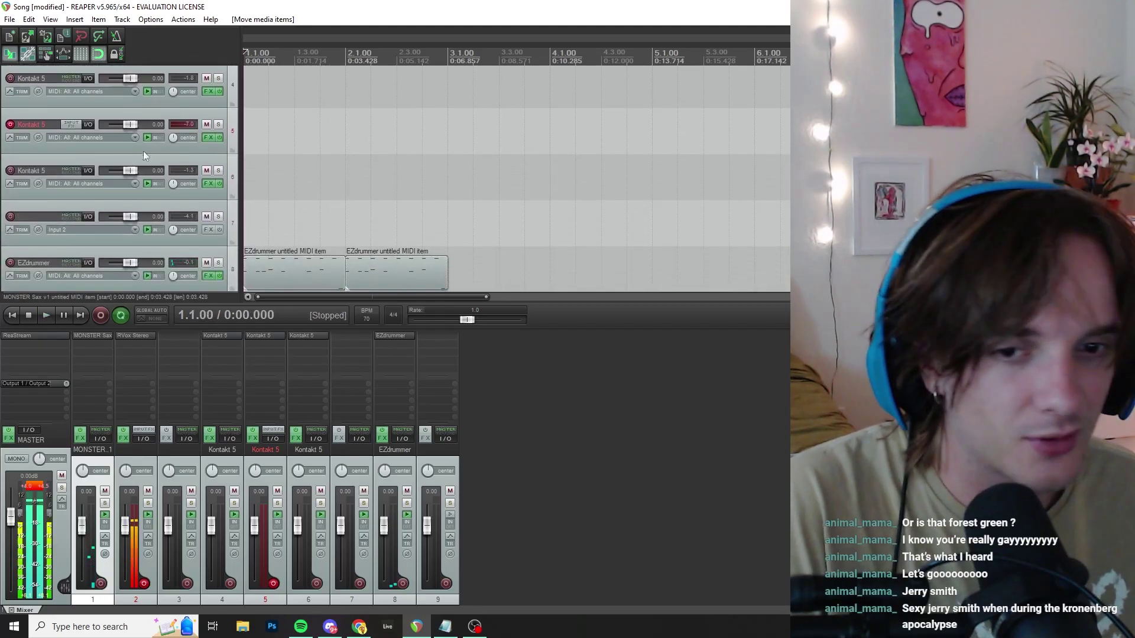
scroll(514, 177, "up", 3)
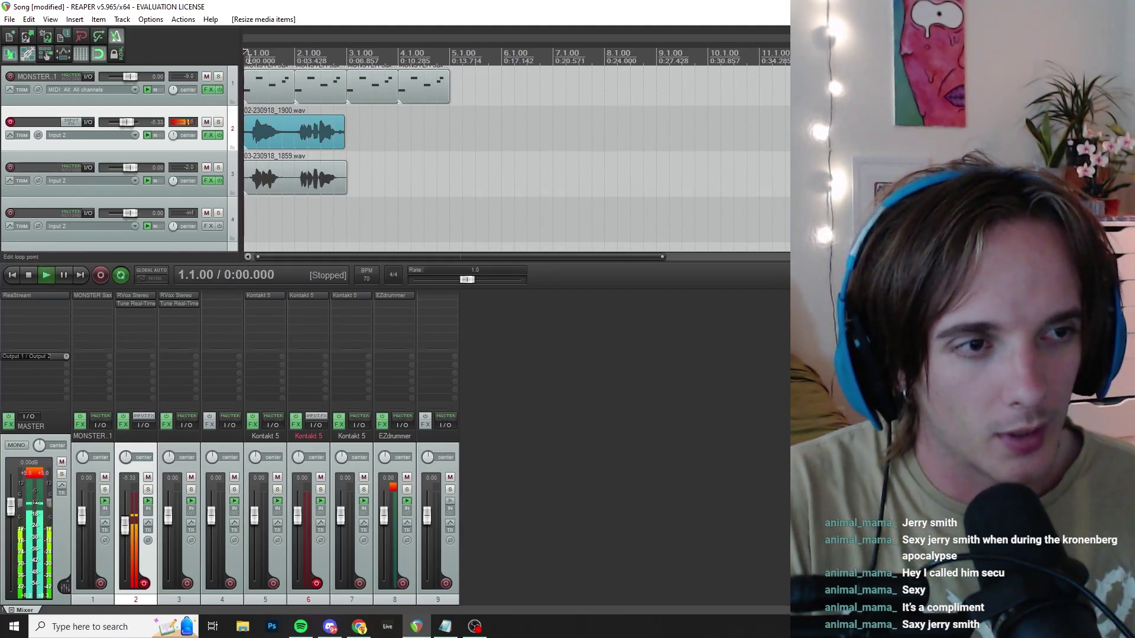
- Play the song from the start, then stop it again
key("space")
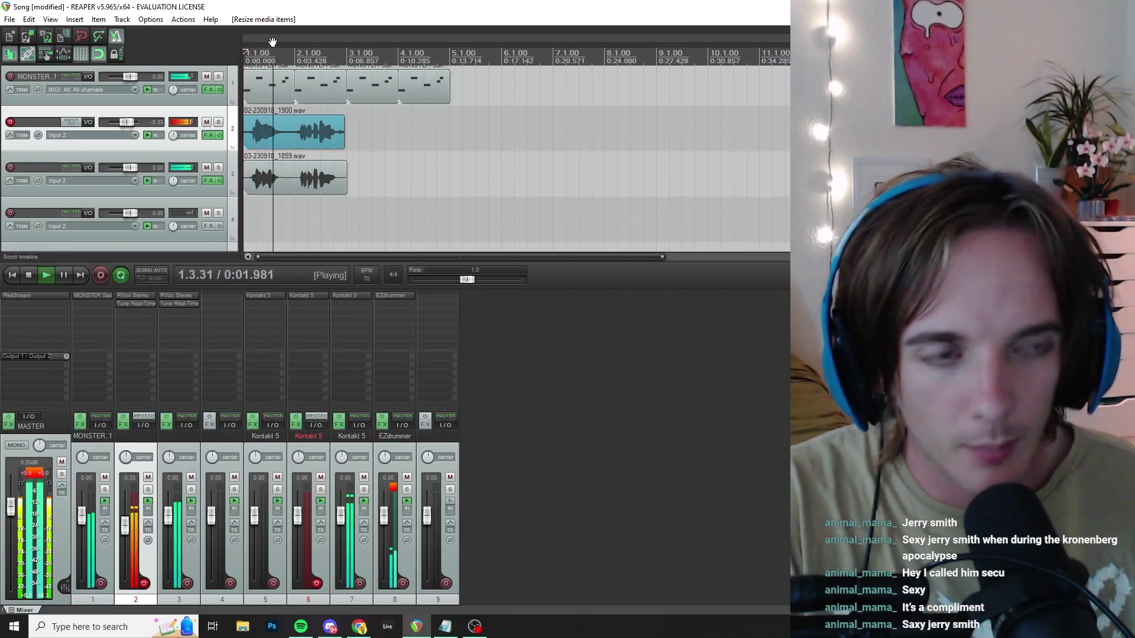
key("space")
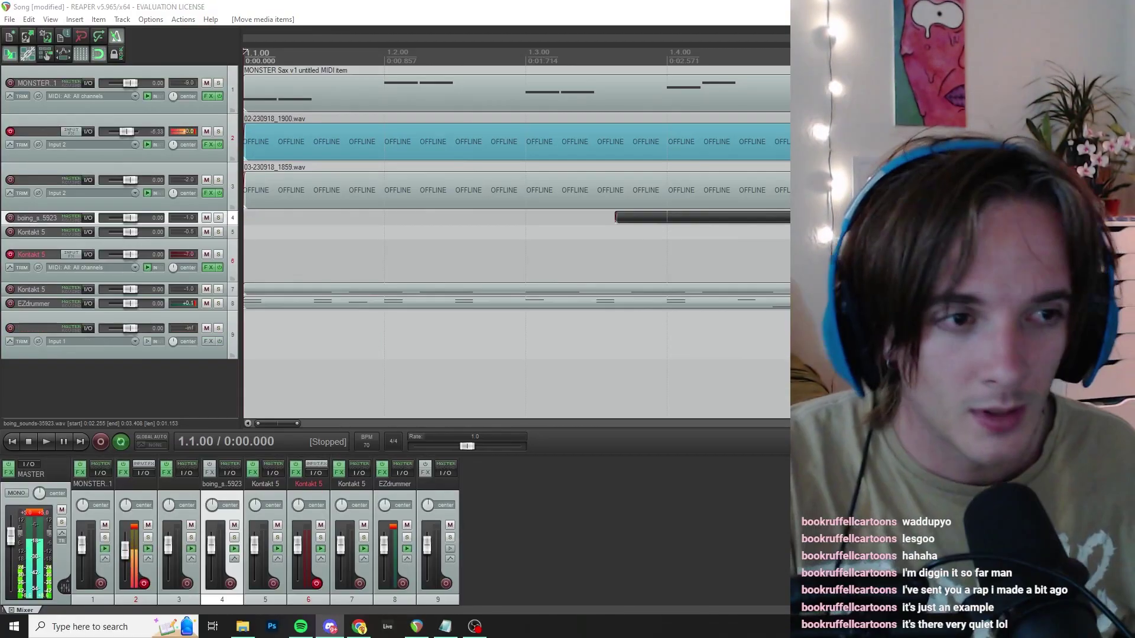
- Set the edit position to beat 1.3 and copy the EZdrummer drum MIDI item onto track 7
scroll(392, 105, "down", 5)
left_click(313, 56)
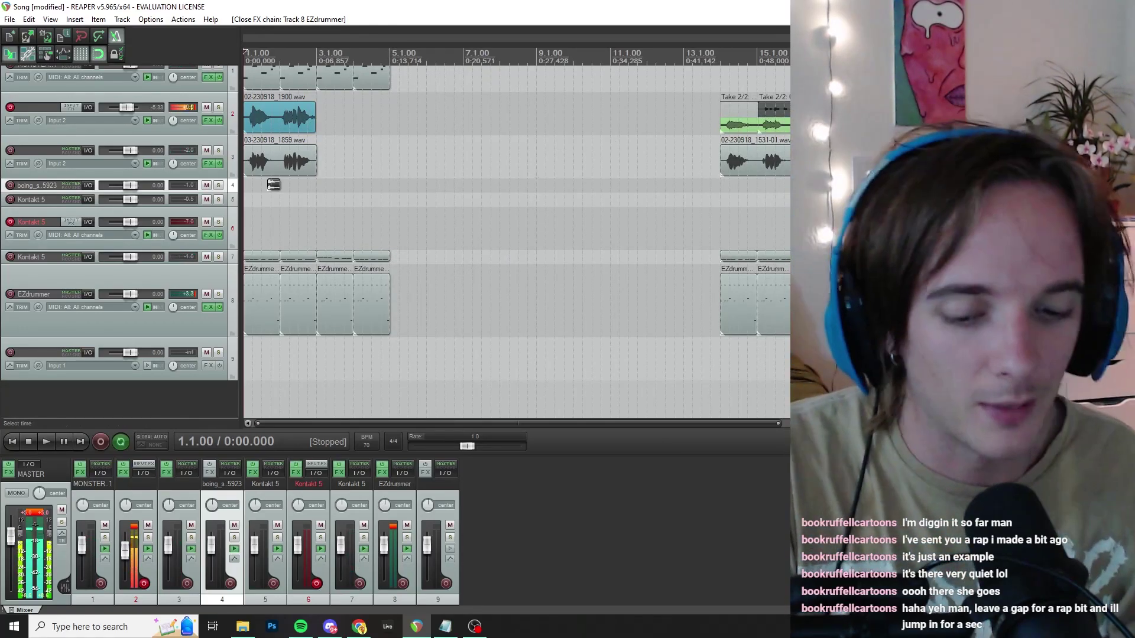
scroll(274, 185, "down", 2)
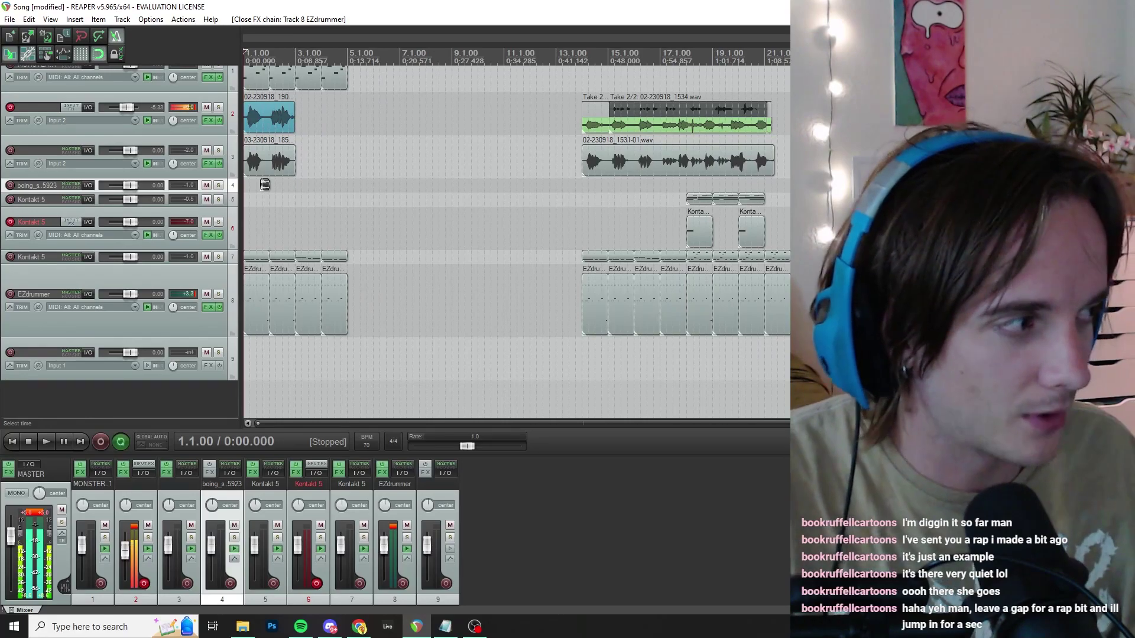
scroll(514, 236, "up", 1)
left_click_drag(380, 283, 349, 283)
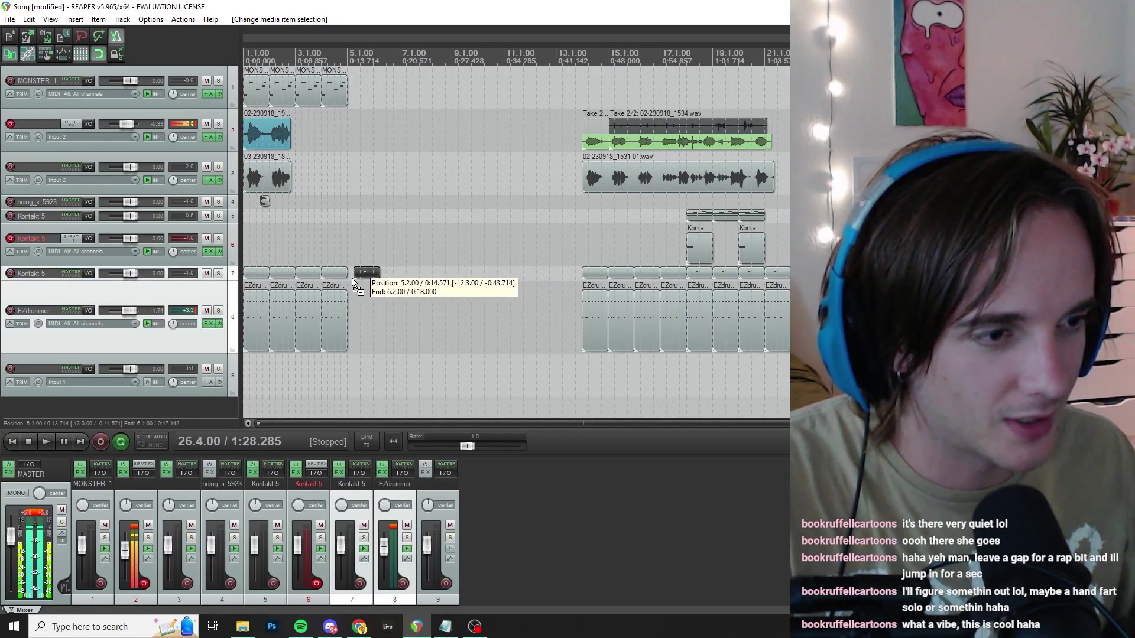
- Copy the drum and track 7 loops to bar 5 and play from there to check them
scroll(355, 279, "up", 4)
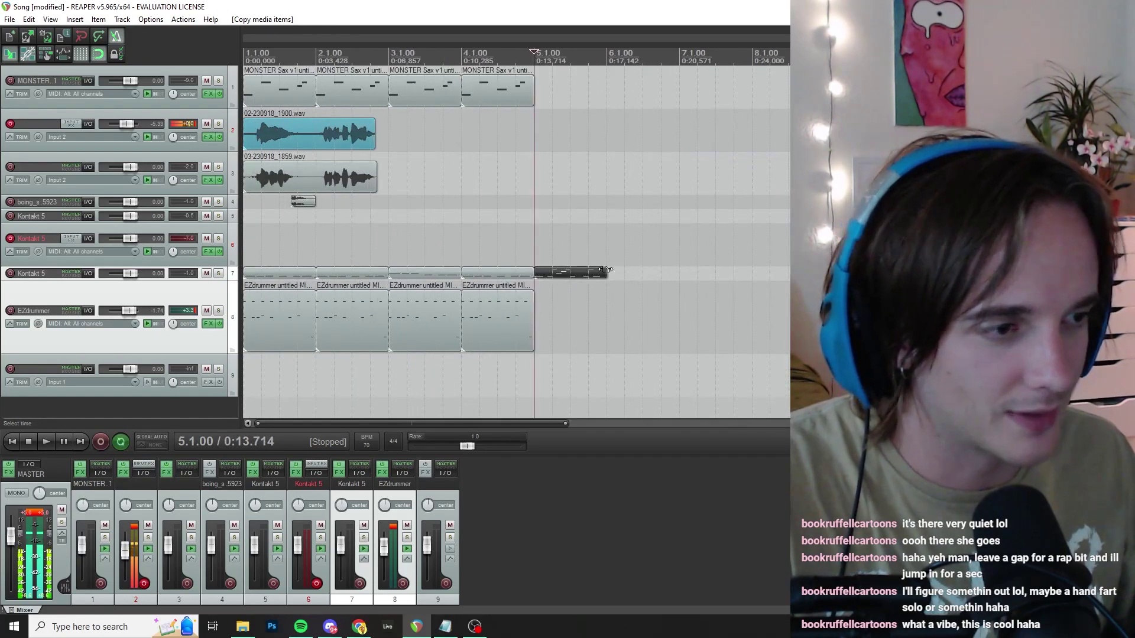
left_click_drag(484, 335, 558, 332)
left_click_drag(681, 304, 672, 274)
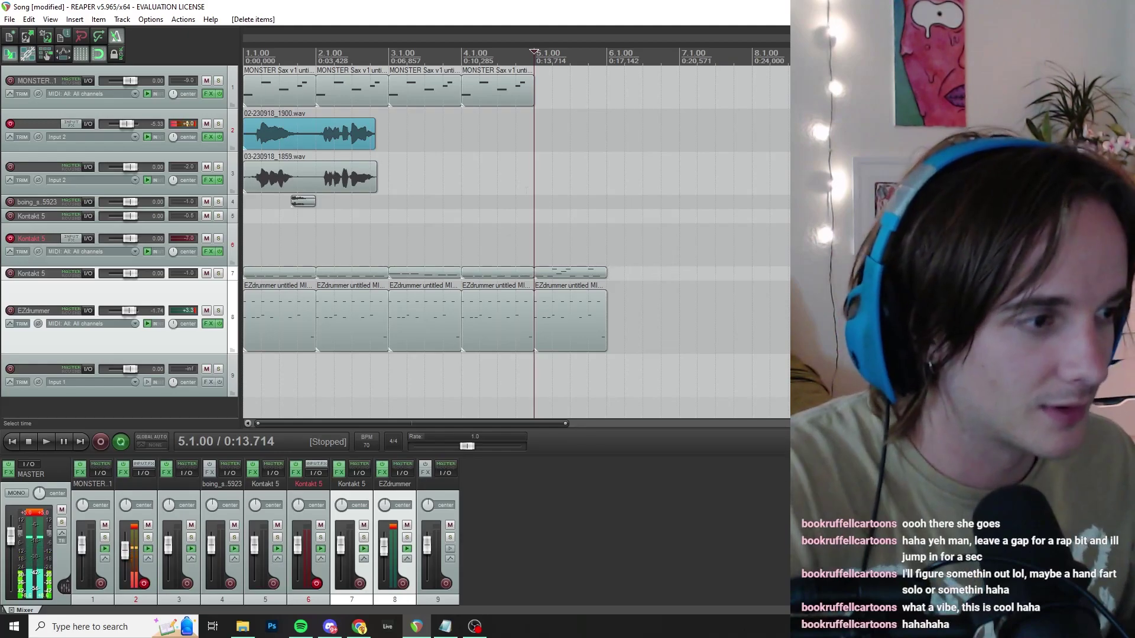
key("space")
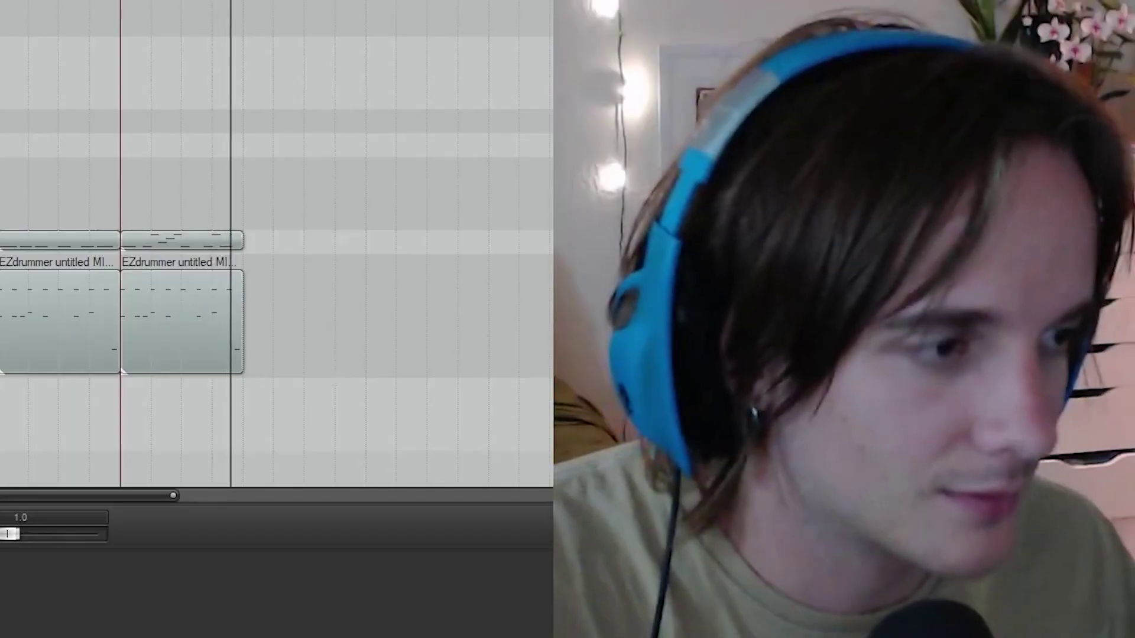
key("space")
- Copy the last EZdrummer and track 7 loop pair one bar later
left_click_drag(657, 353, 566, 291)
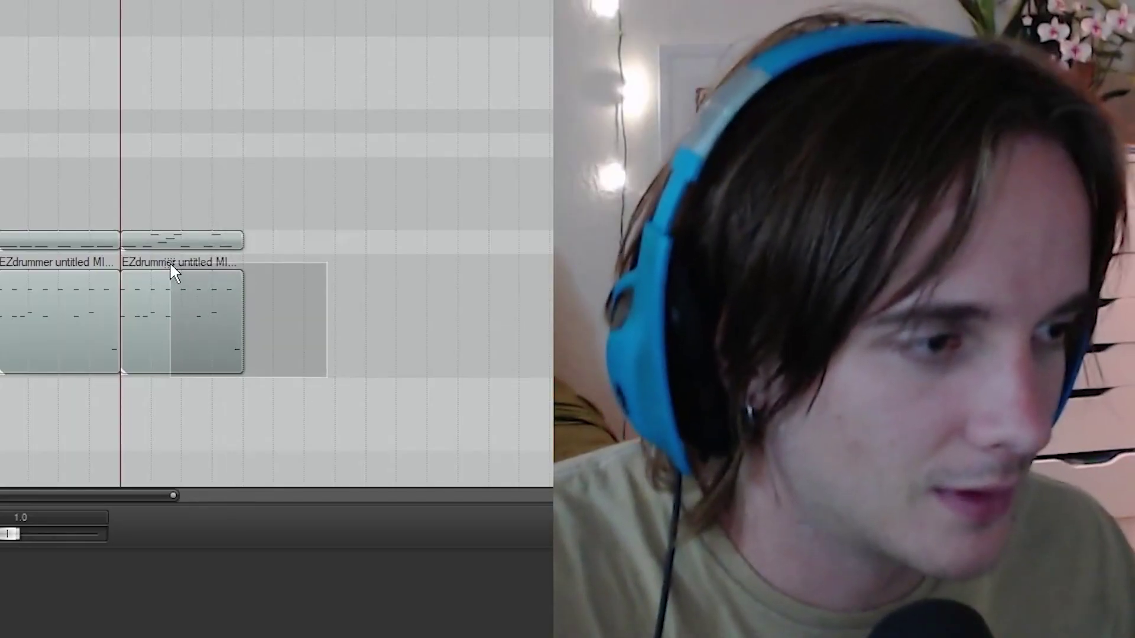
left_click_drag(173, 272, 169, 244)
left_click_drag(201, 333, 337, 328)
scroll(337, 329, "down", 4)
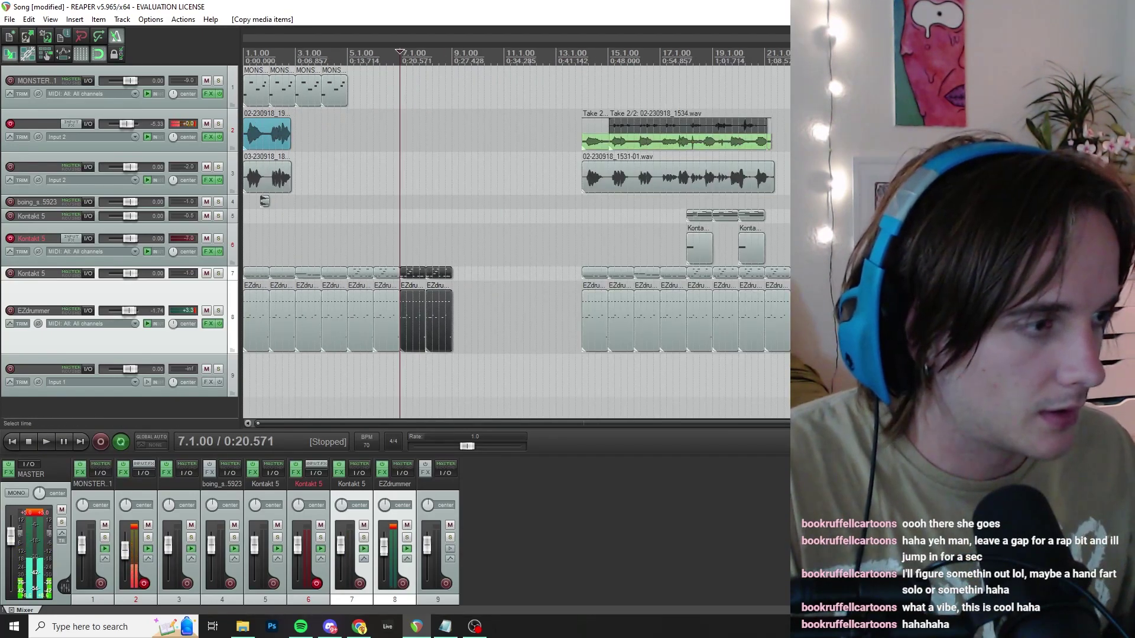
- Select both Kontakt melody clips on track 6, then set the play position to bar 6
left_click_drag(693, 217, 693, 216)
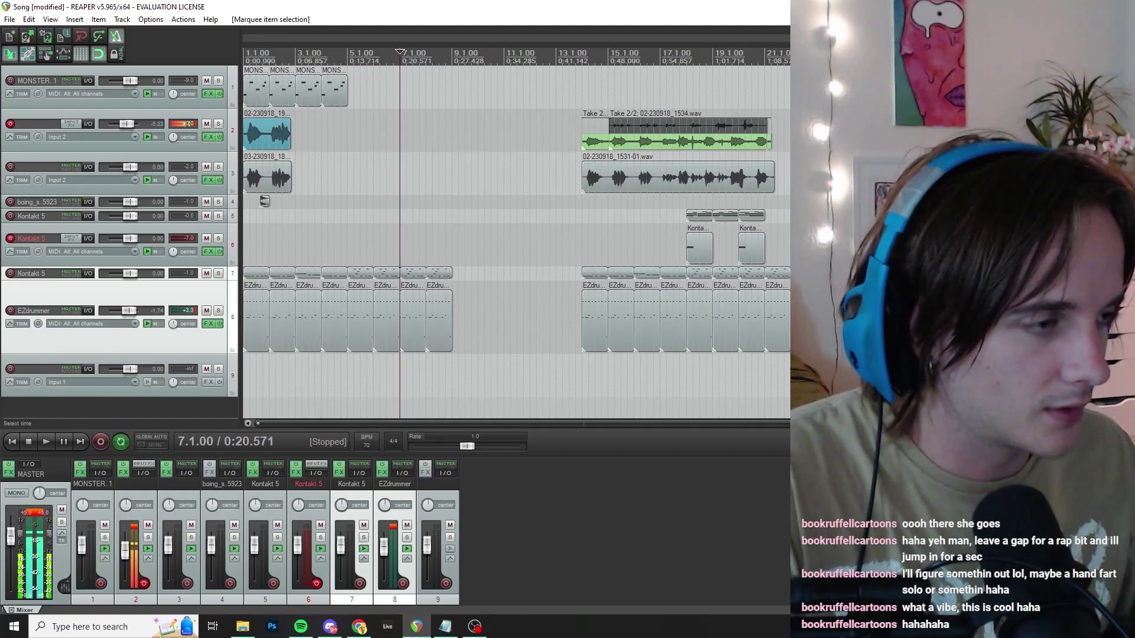
left_click_drag(762, 259, 384, 257)
left_click(376, 75)
scroll(375, 76, "up", 3)
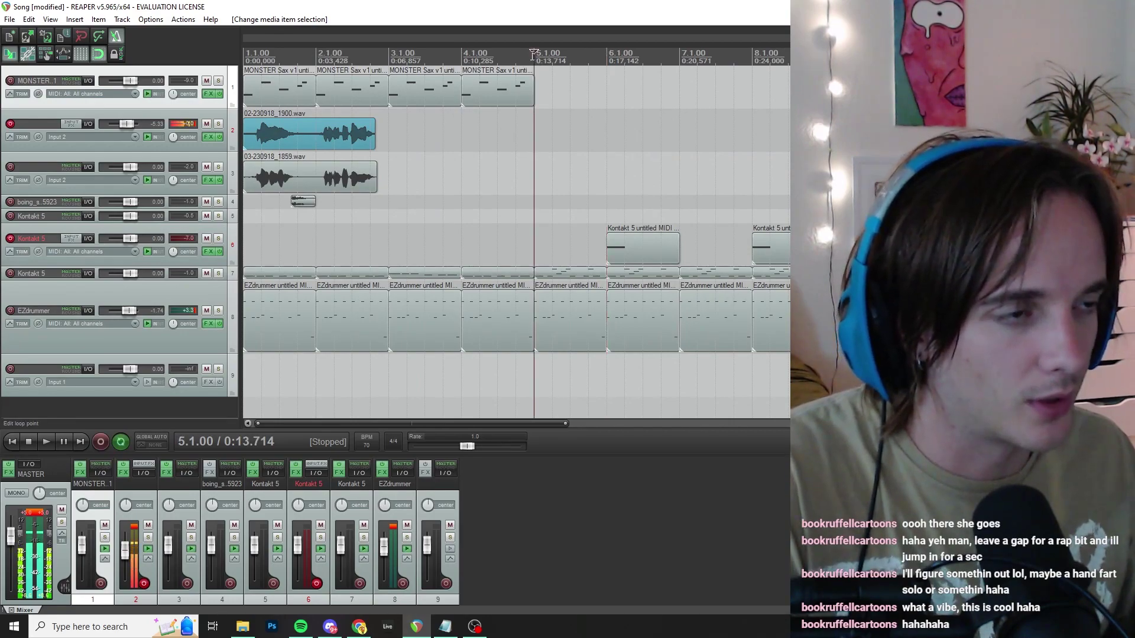
- Play the arrangement from bar 5, stop it, and end the vocal take recording
key("space")
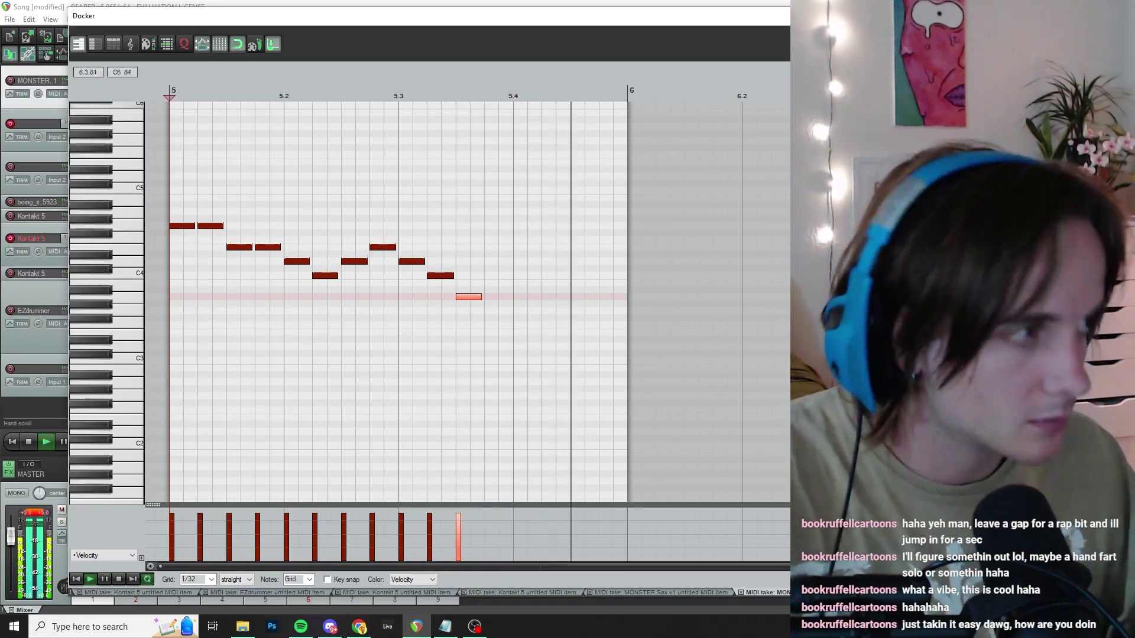
key("space")
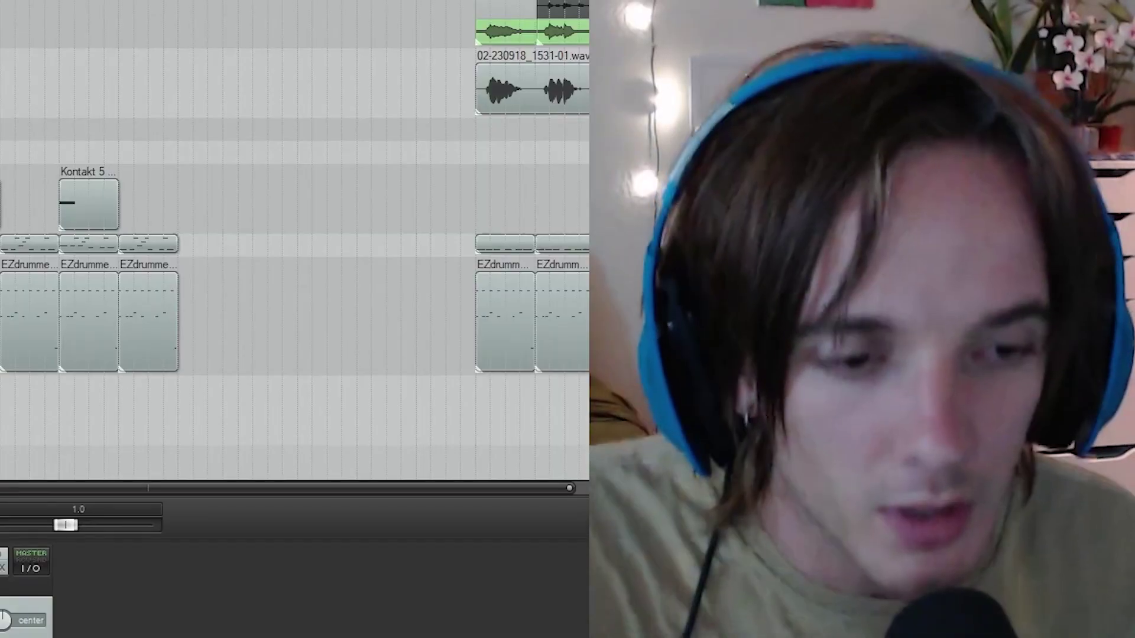
key("space")
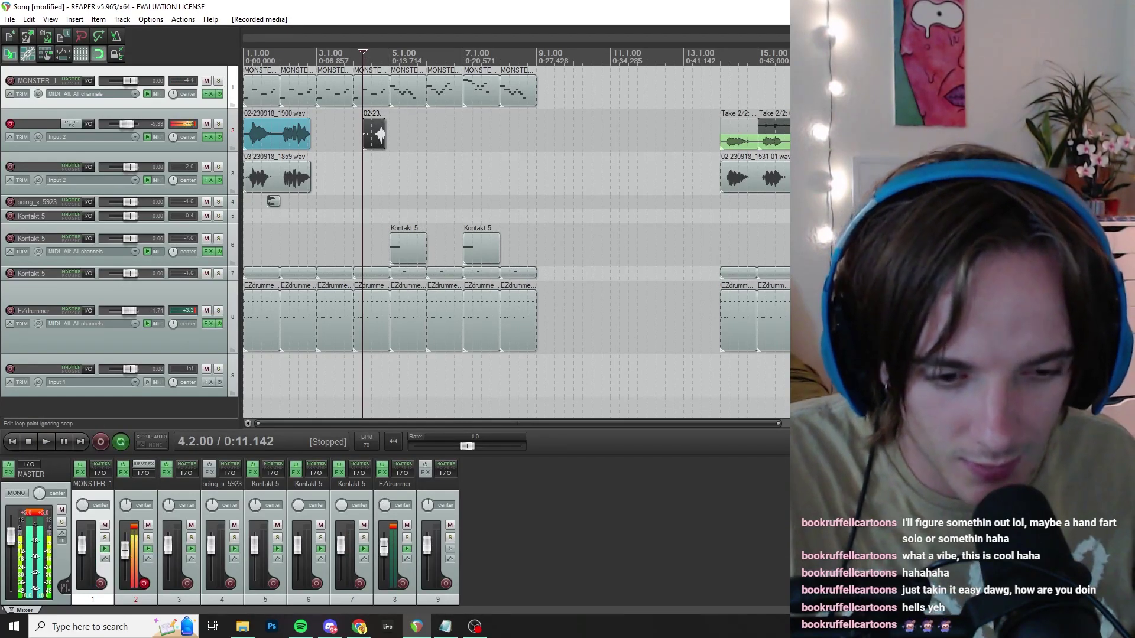
- Record new vocal takes on tracks 2 and 3 with Ctrl+R, stop, and save all recorded files
key("ctrl+r")
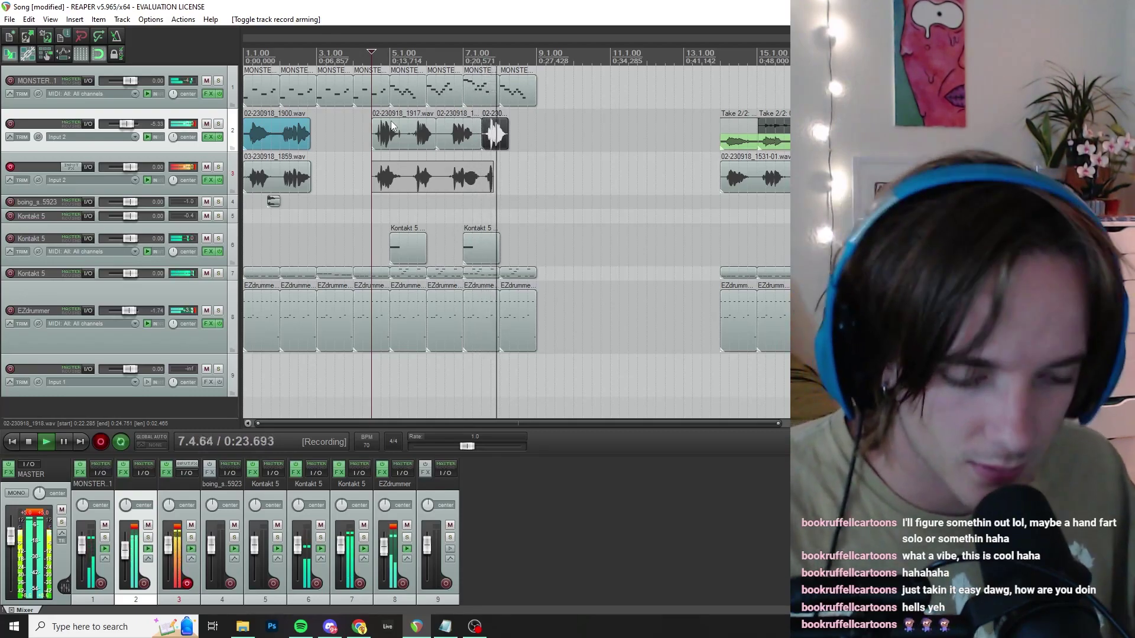
key("space")
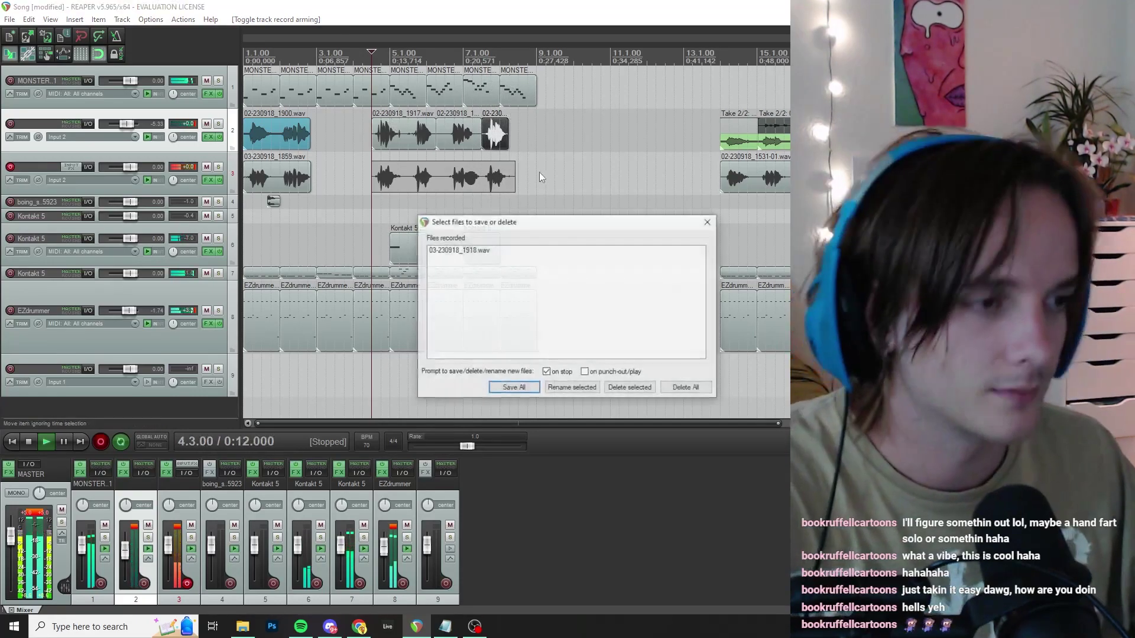
key("Return")
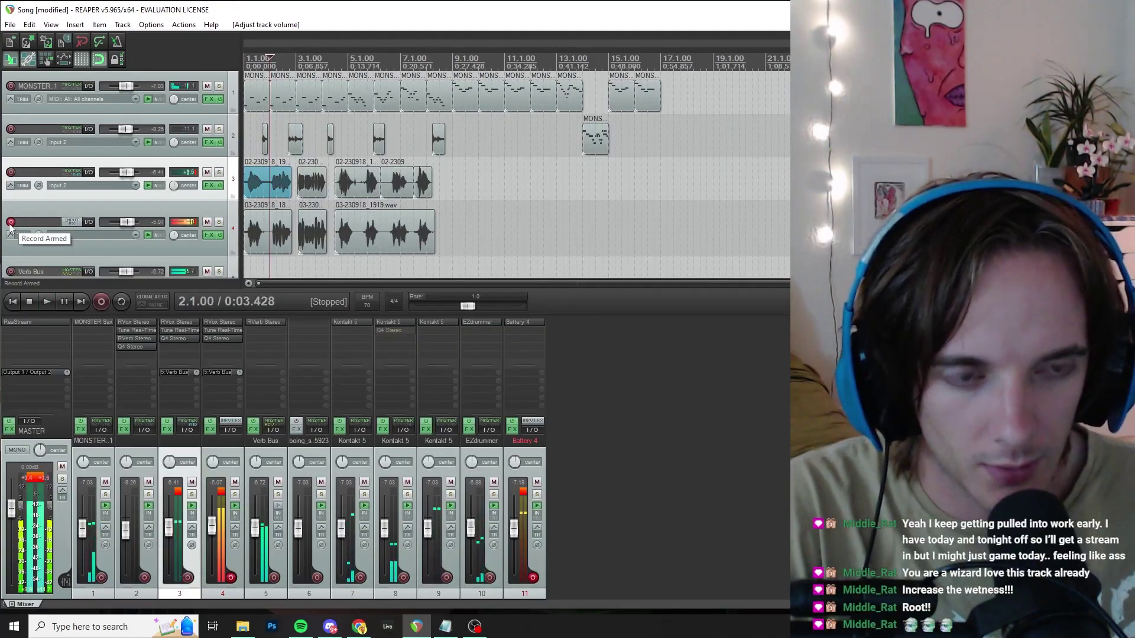